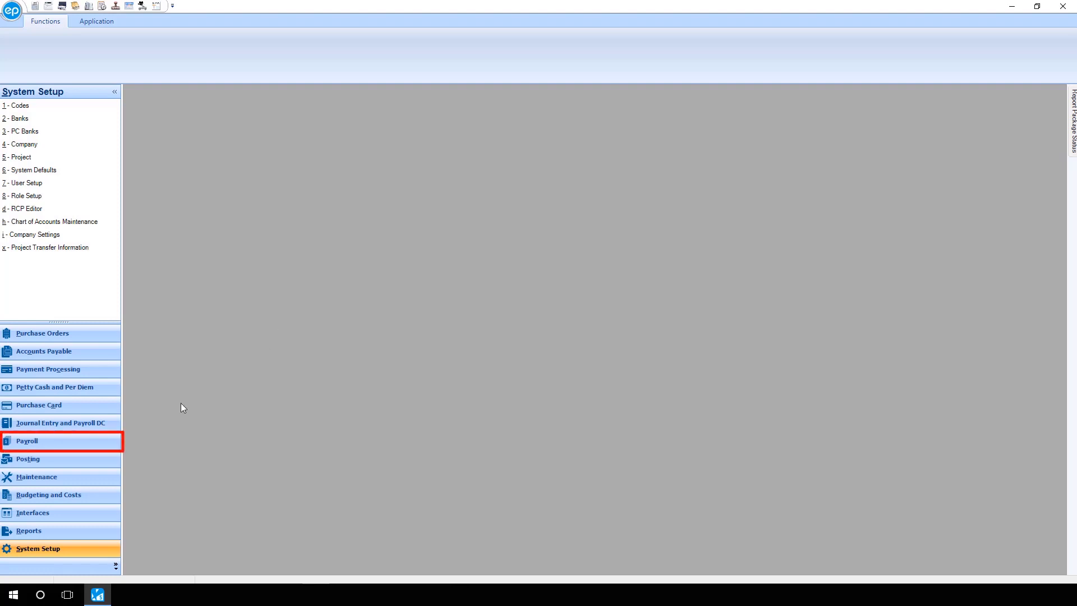
# - Show the Payroll module's functions and go into 3 - Payroll Setup
pyautogui.click(112, 441)
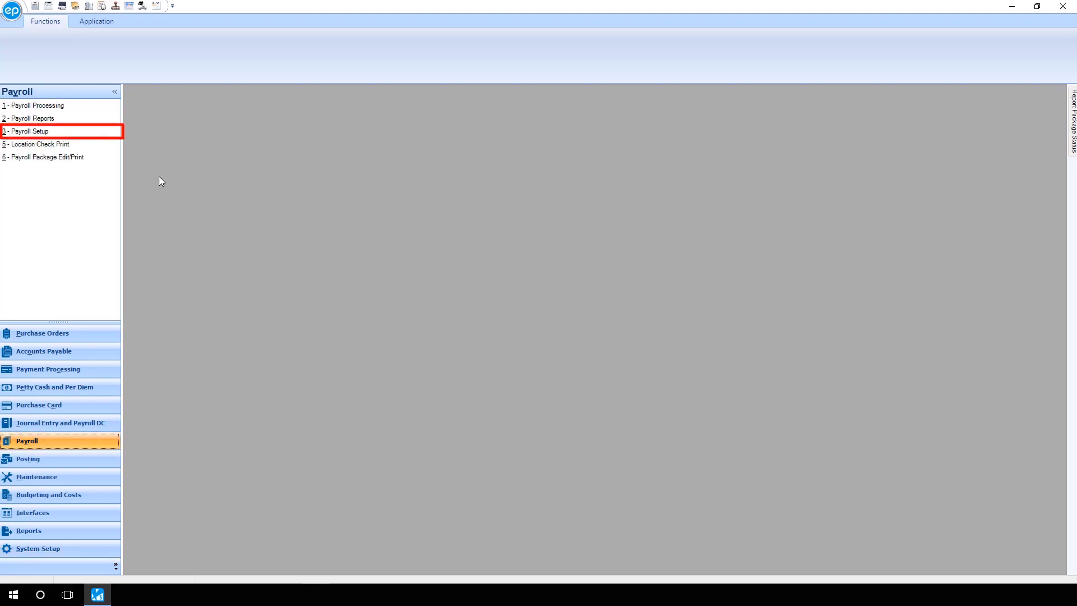
pyautogui.click(30, 132)
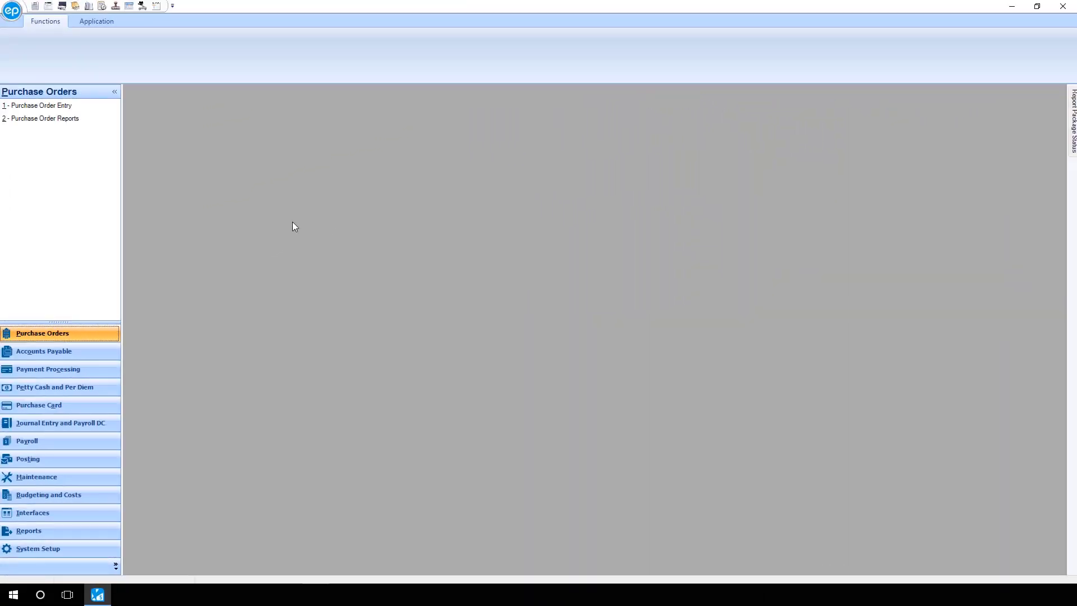
# - Return to the Payroll functions and launch 5 - Location Check Print
pyautogui.click(105, 441)
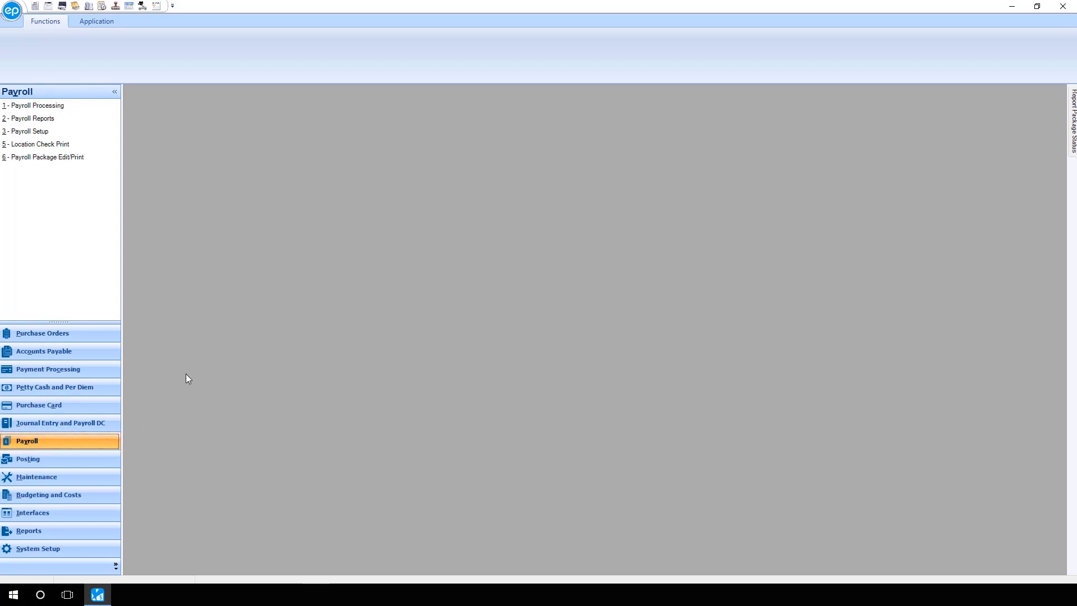
pyautogui.click(70, 144)
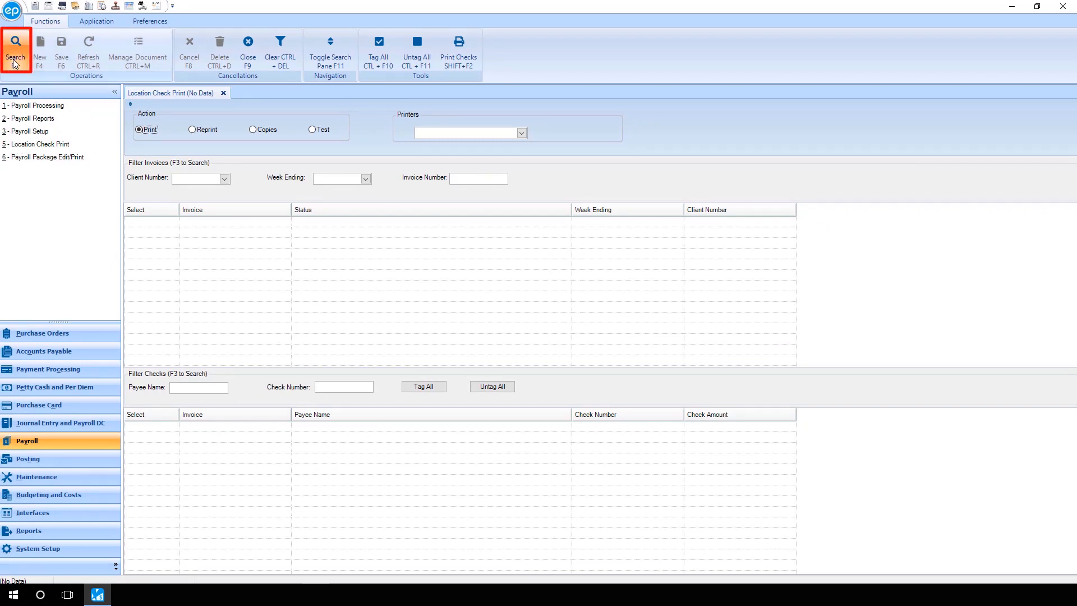
# - Search with F3 to list invoice XX1234, then choose Main Printer for the checks
pyautogui.press('F3')
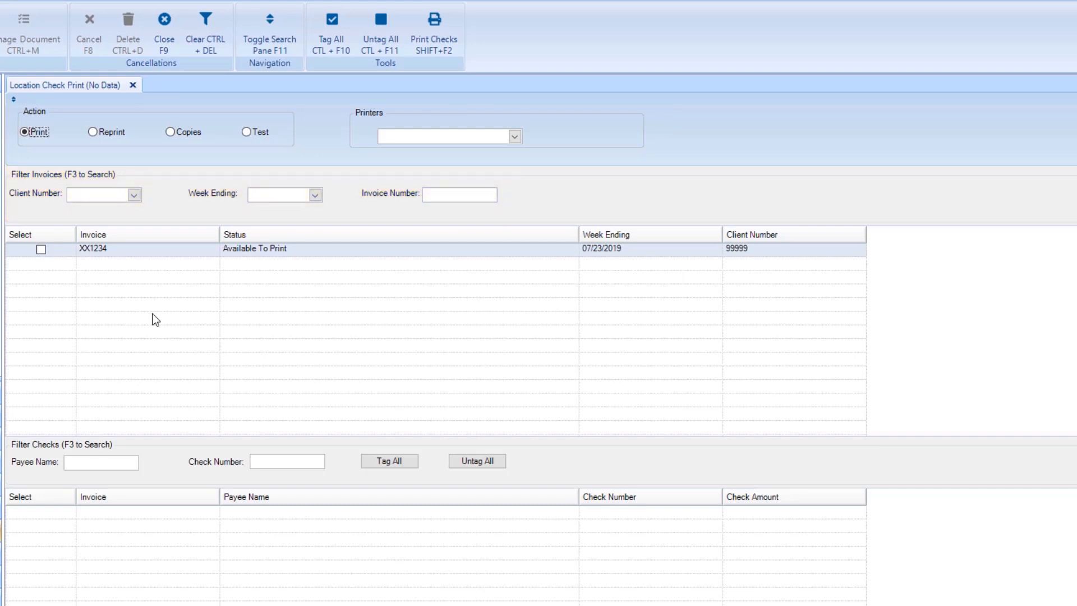
pyautogui.click(514, 137)
pyautogui.click(503, 166)
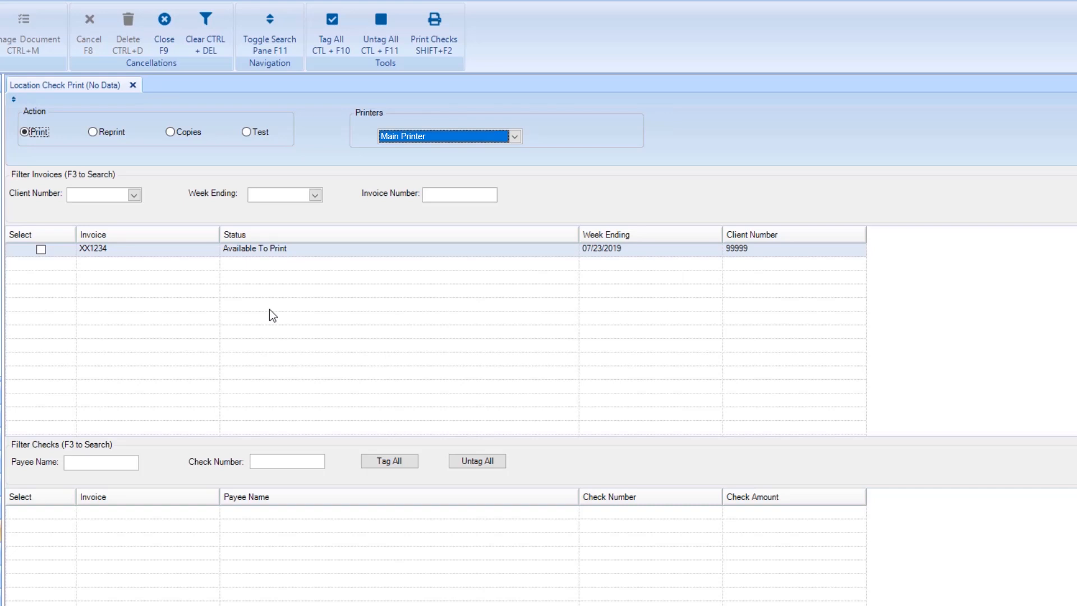
# - Select invoice XX1234, toggle its checks, Untag All, then Tag All so both checks are tagged
pyautogui.click(41, 250)
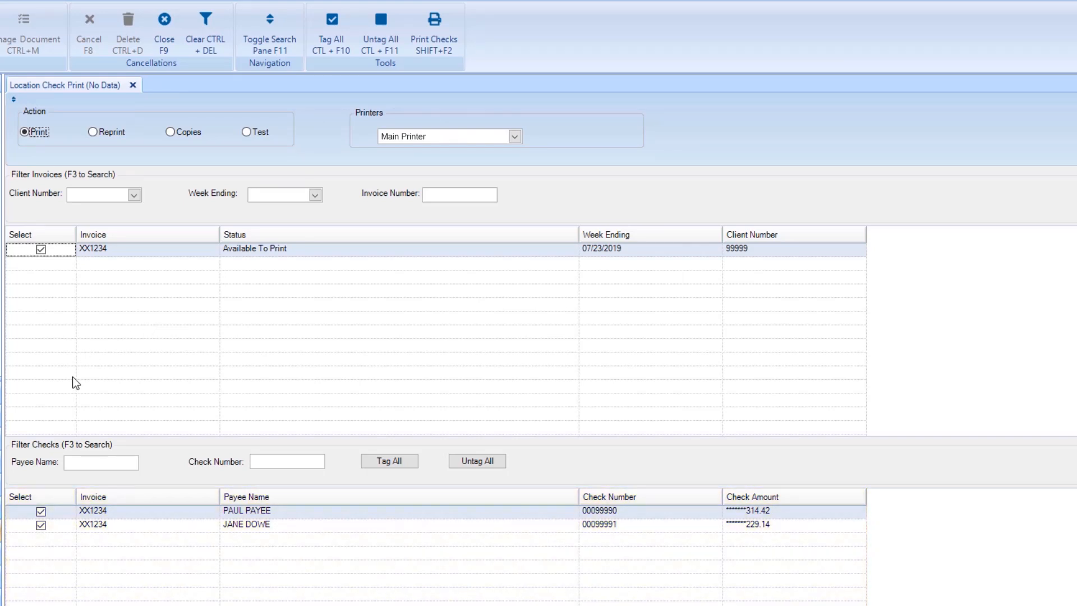
pyautogui.click(41, 512)
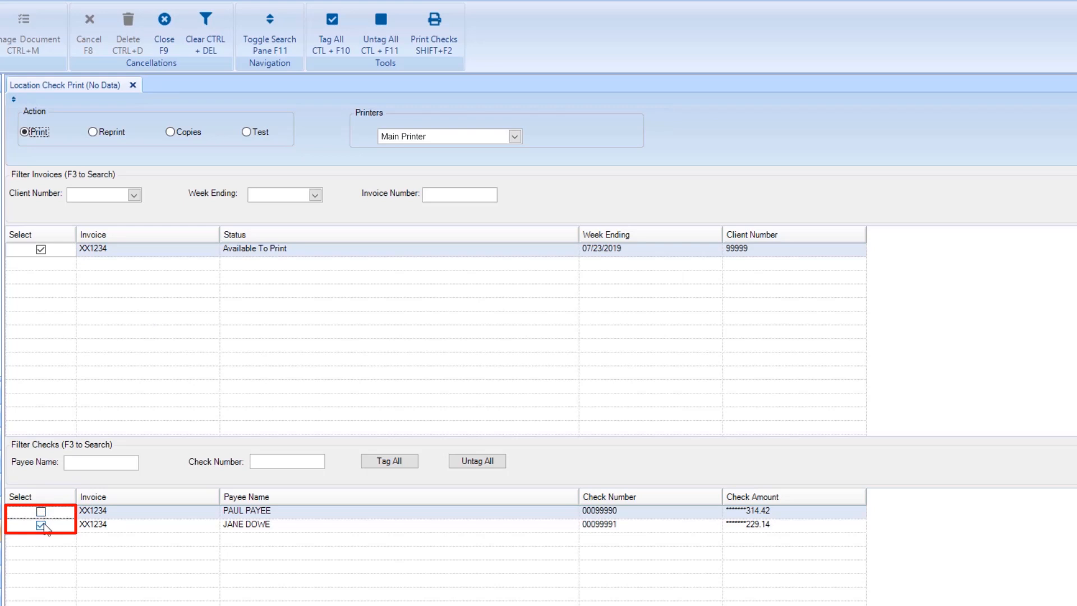
pyautogui.click(41, 525)
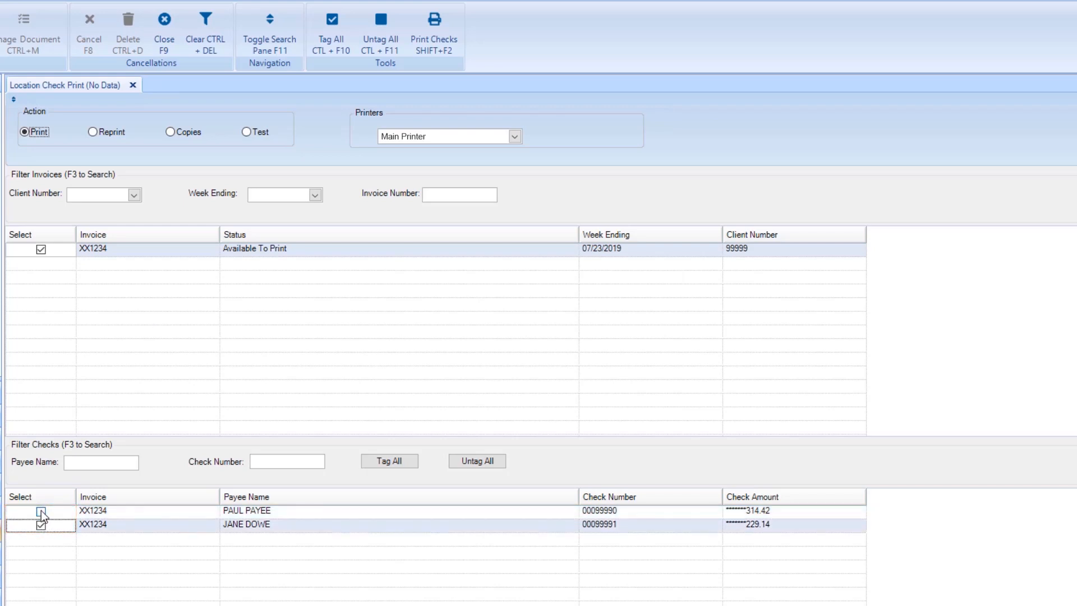
pyautogui.click(41, 512)
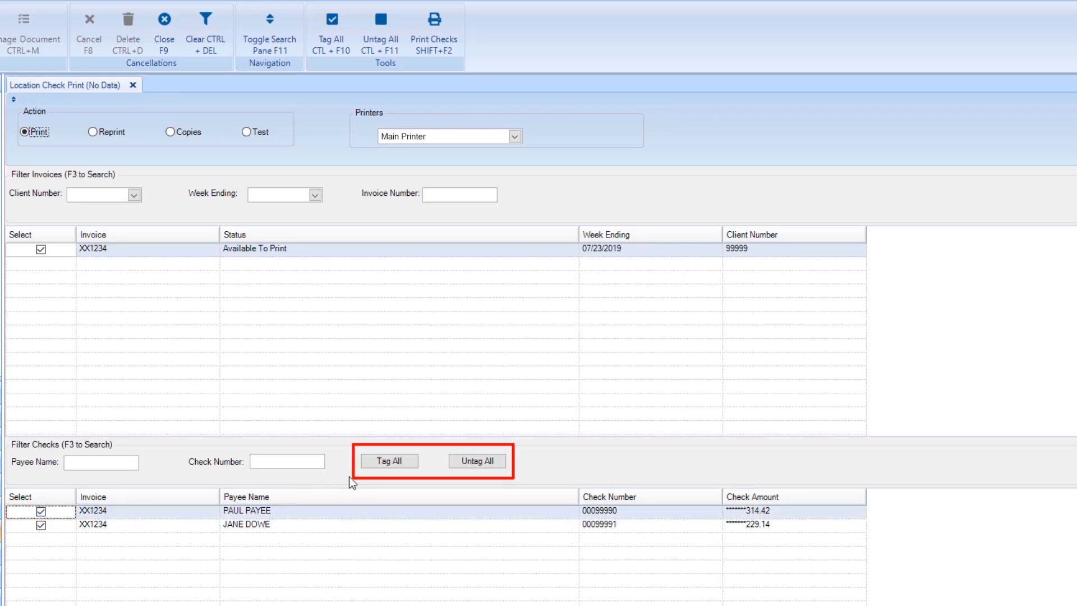
pyautogui.click(459, 463)
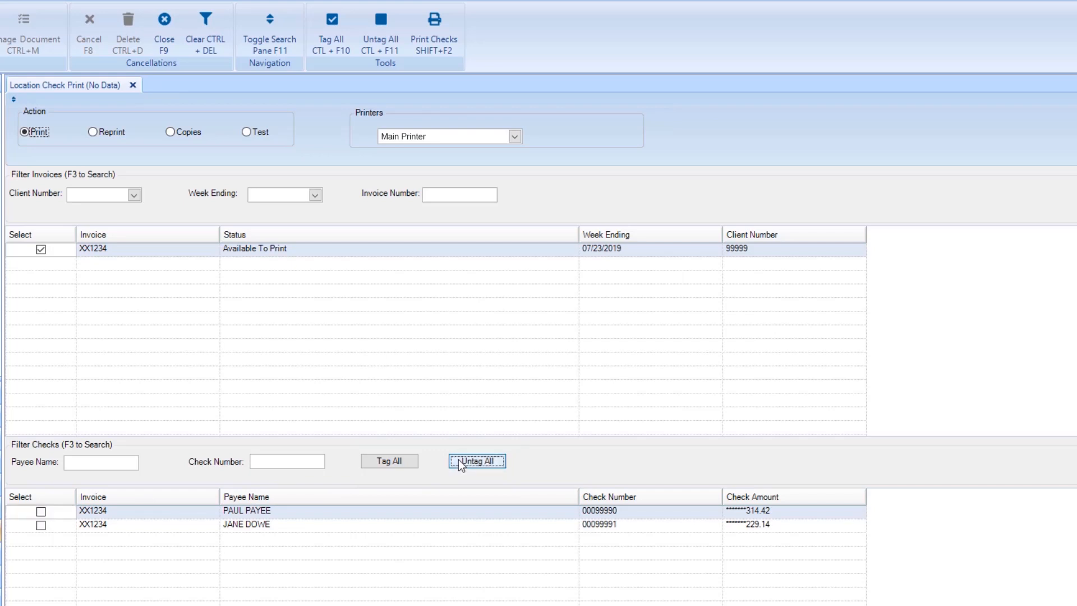
pyautogui.click(410, 463)
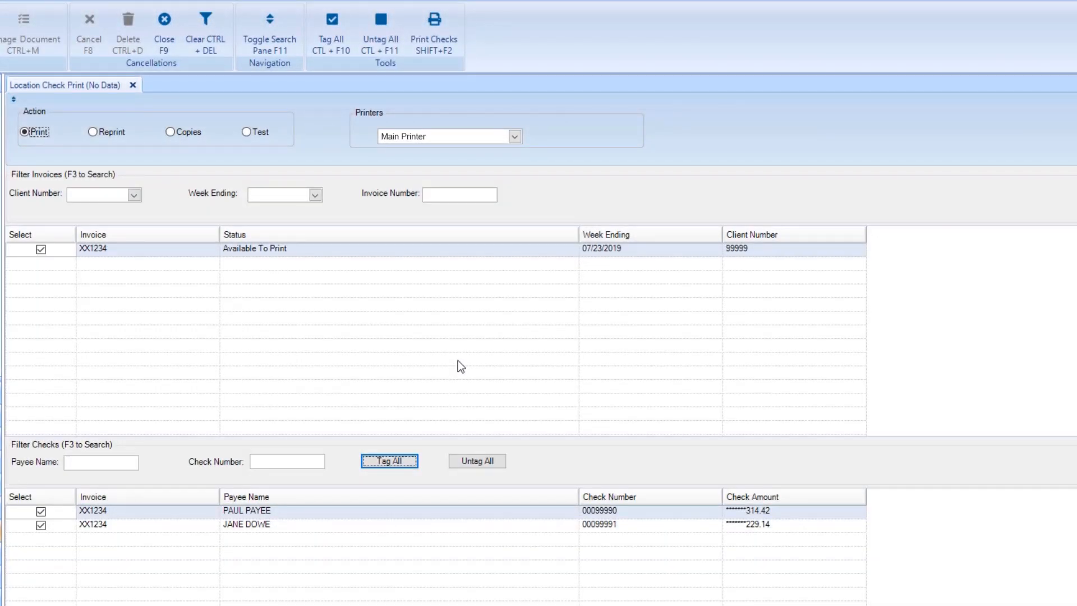
# - Print the two tagged checks for invoice XX1234 to Main Printer
pyautogui.click(449, 26)
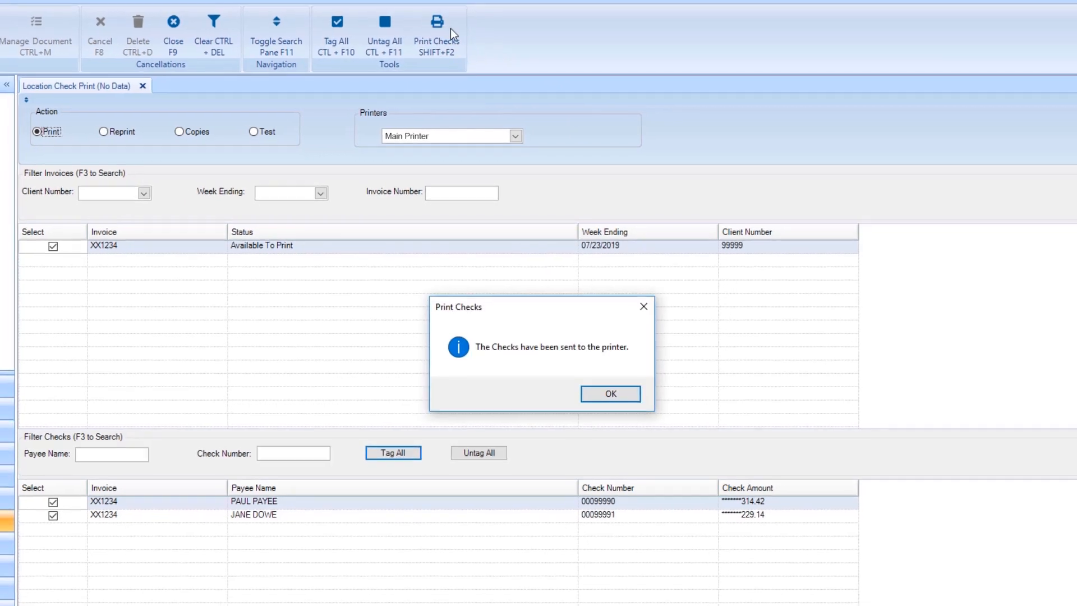